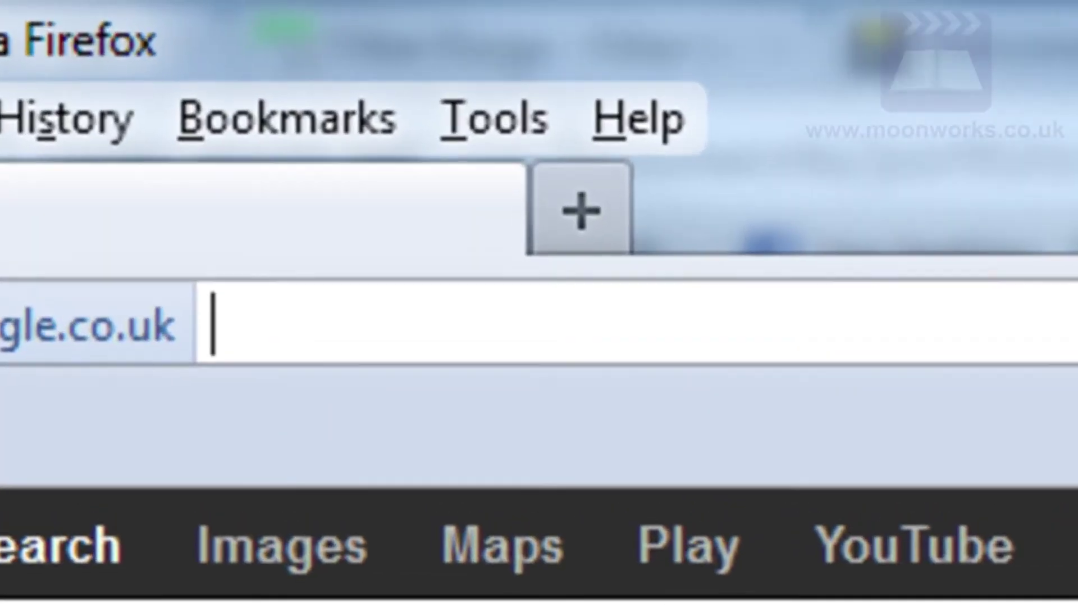
text(www.f)
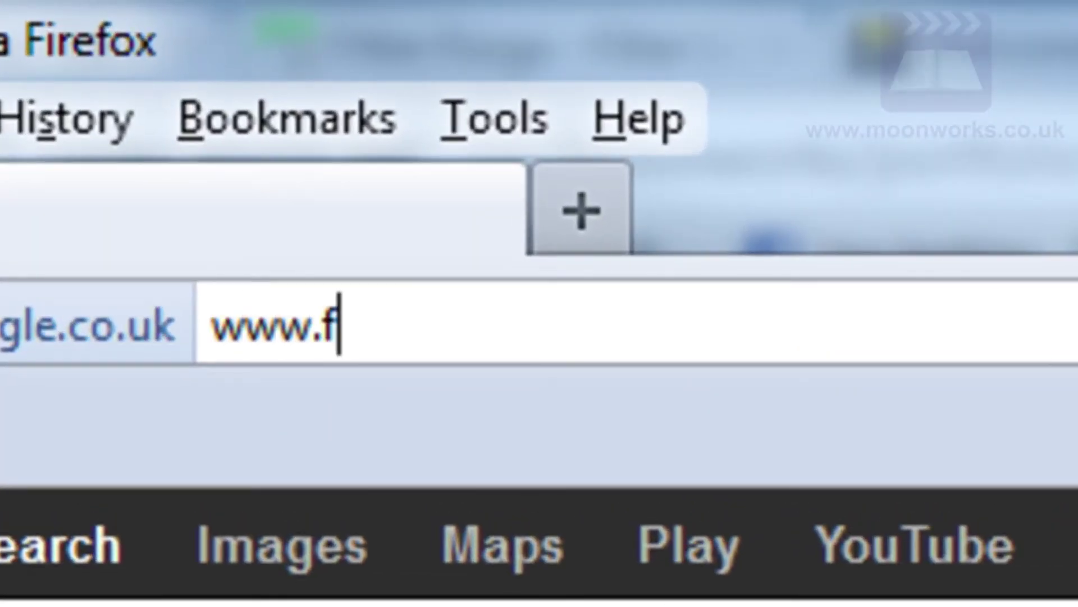
text(acebook.)
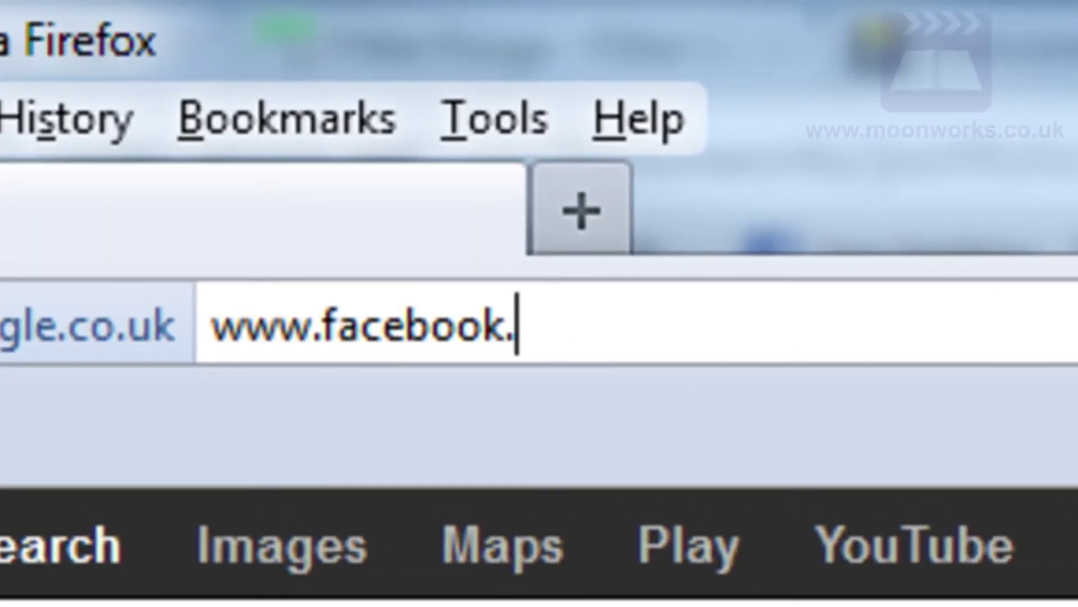
text(com/p)
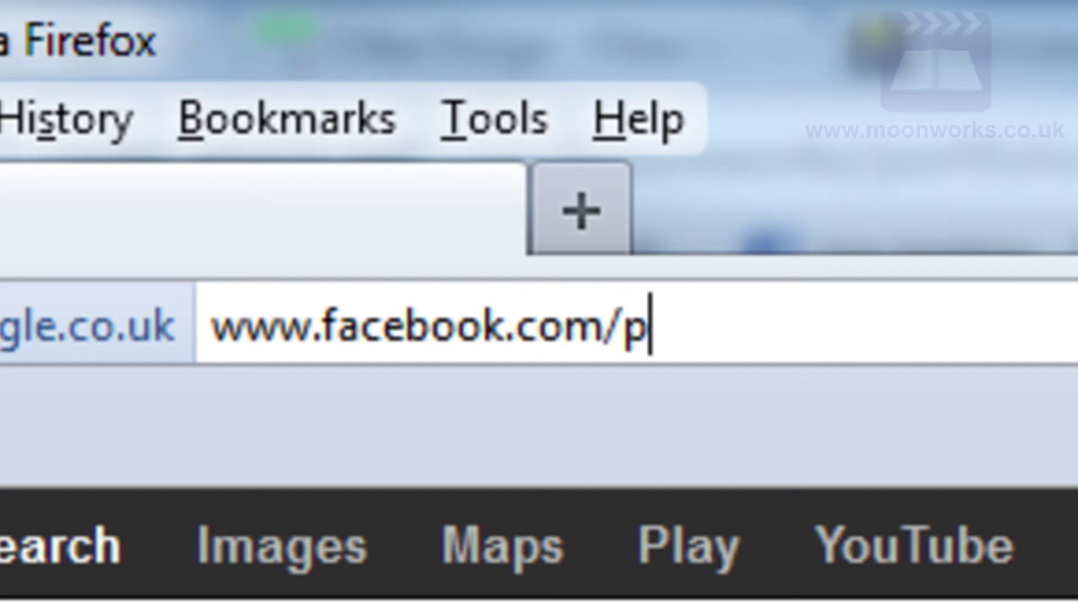
text(ages/crea)
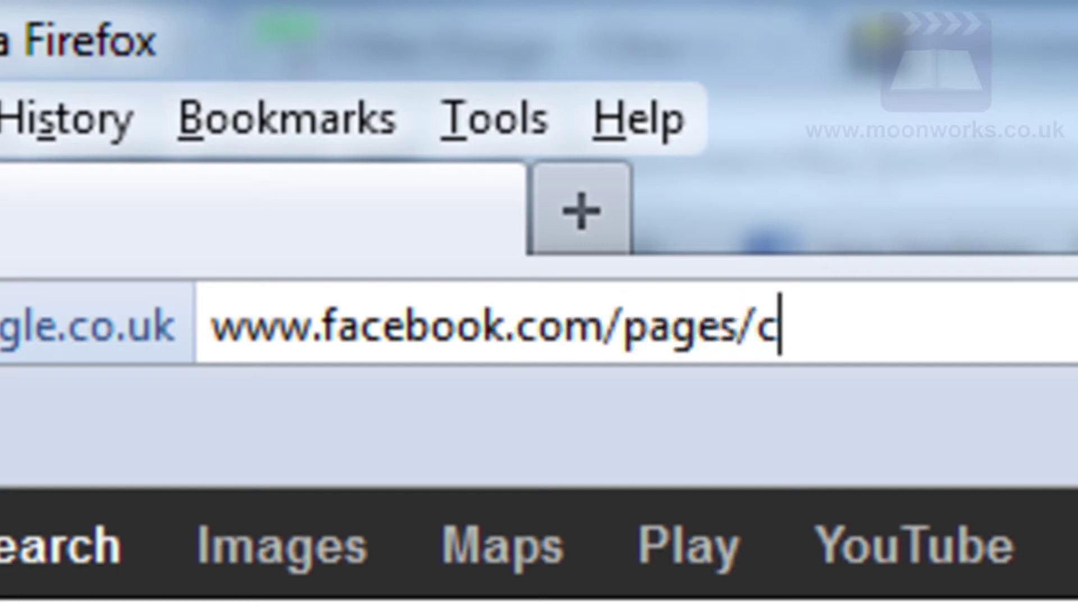
text(te.php)
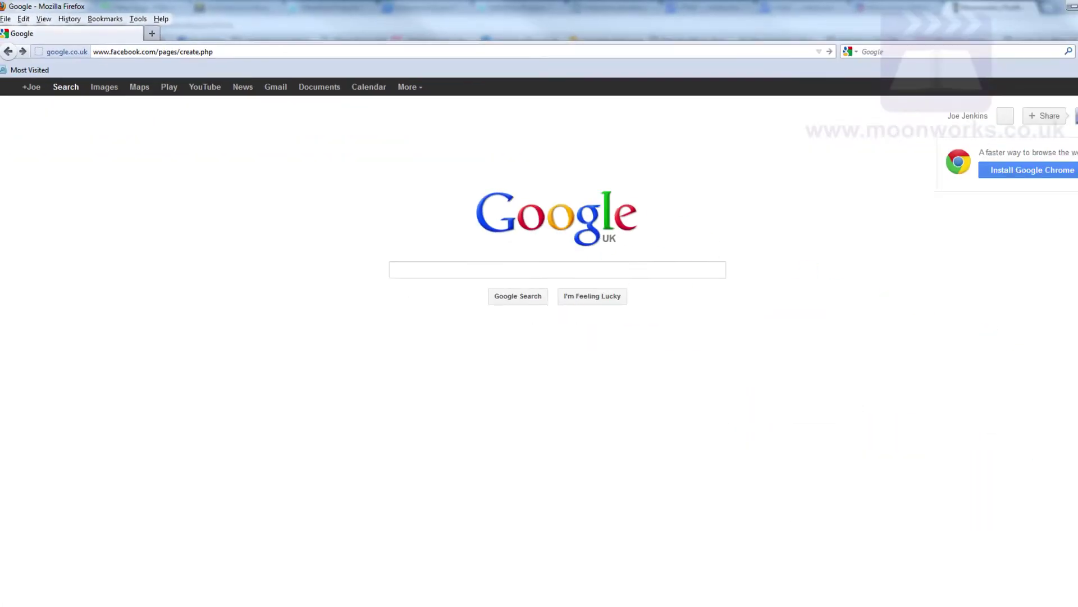
key(Return)
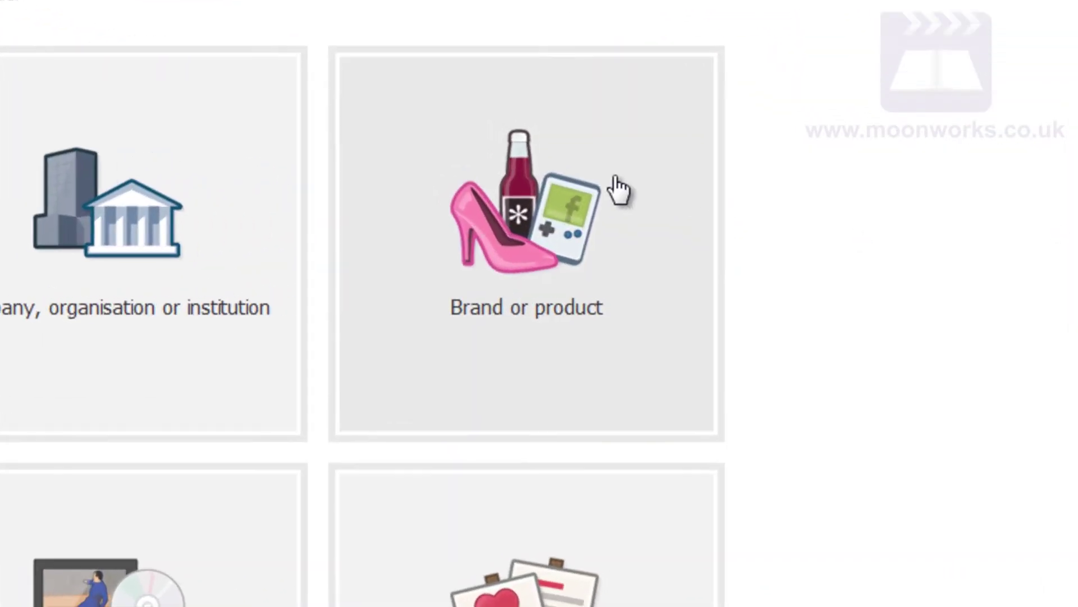
- Create a Brand or product page in the Software category named "Tabs Software Demo", agreeing to the Facebook Pages terms
click(616, 177)
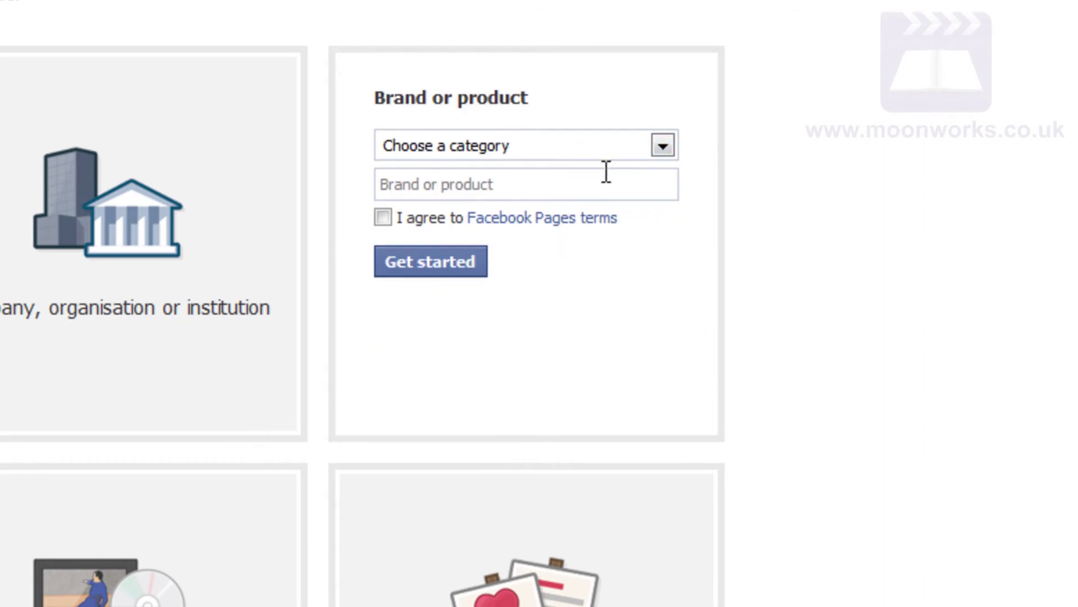
click(666, 144)
drag(665, 218, 652, 379)
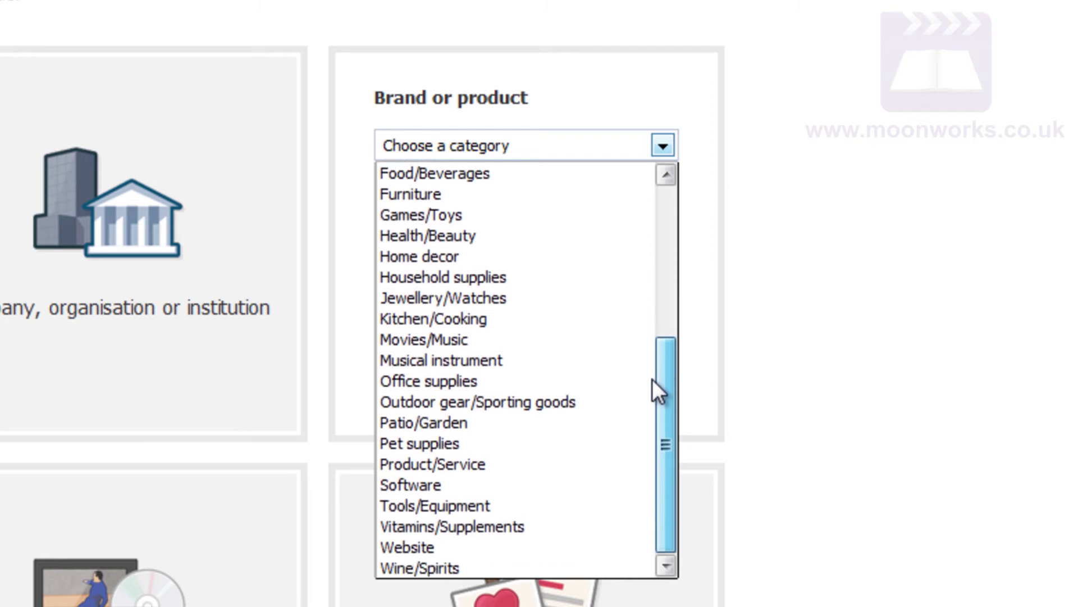
click(514, 483)
click(574, 182)
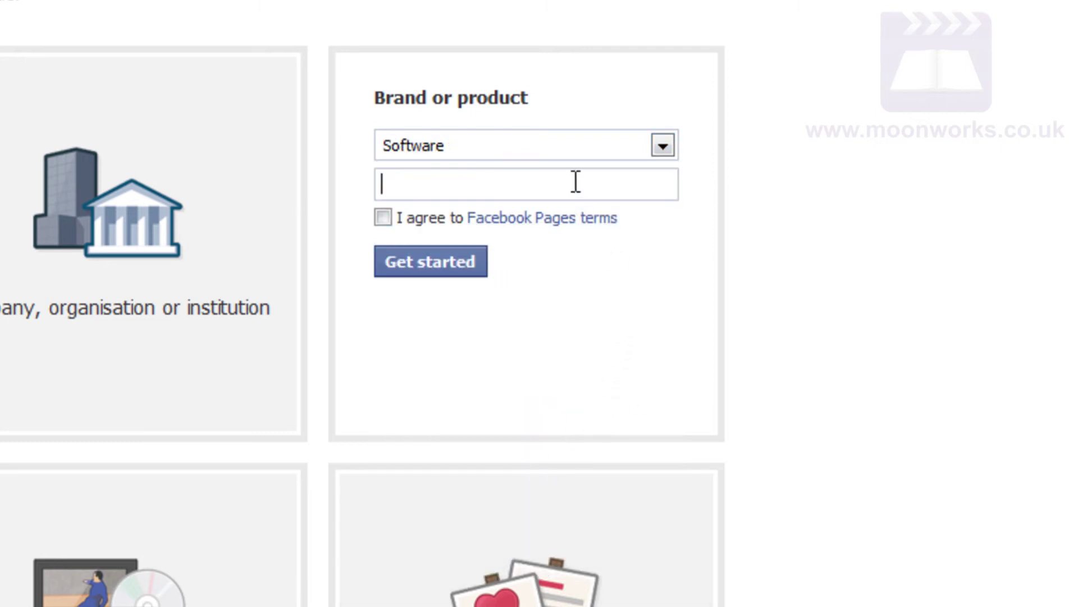
text(Tabs Softwa)
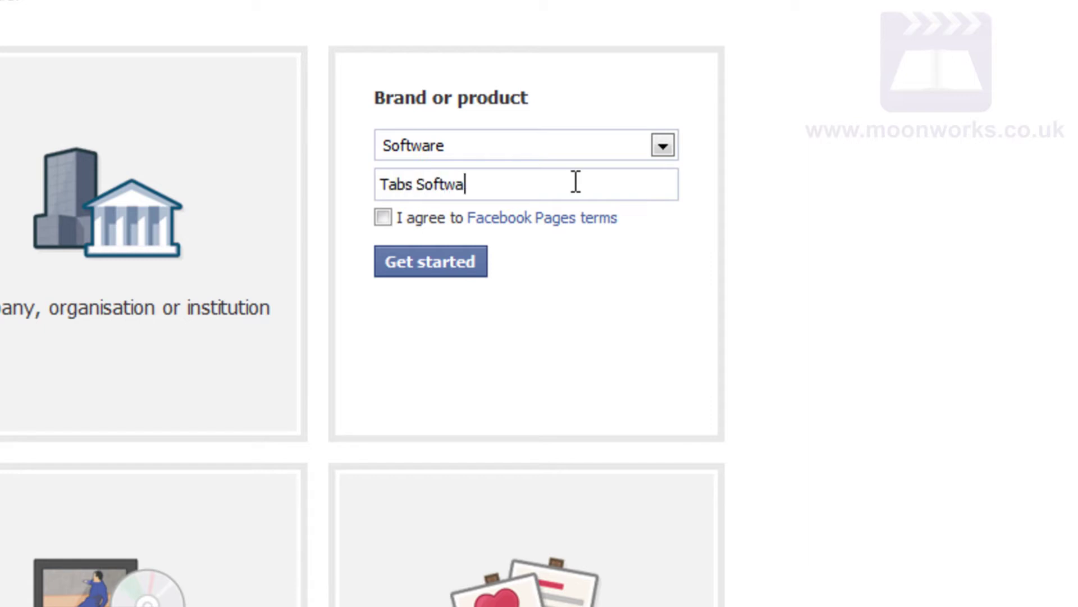
text(re Demo)
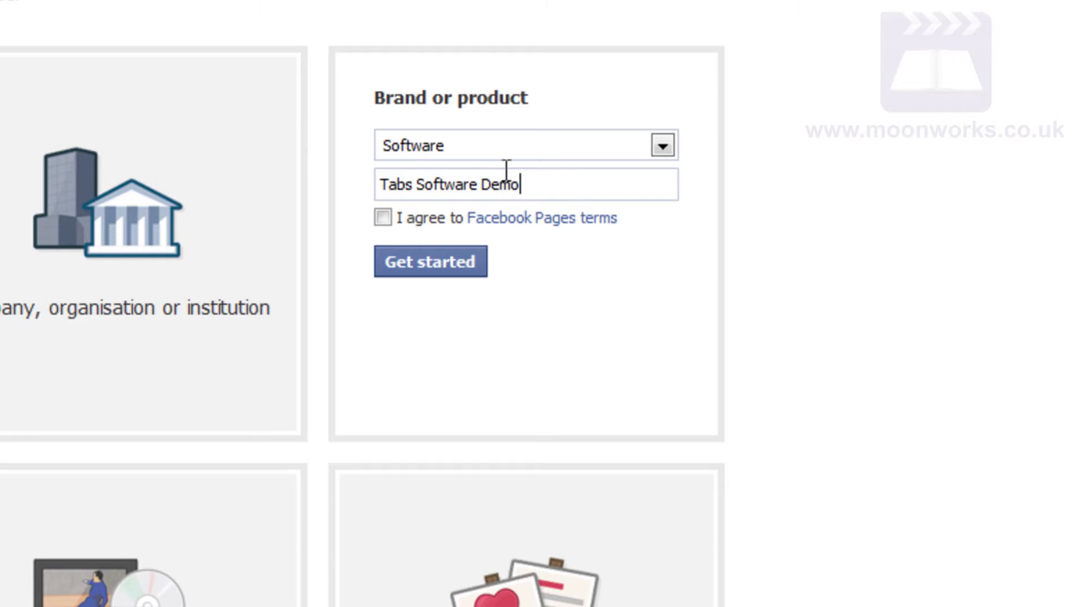
click(383, 217)
click(453, 269)
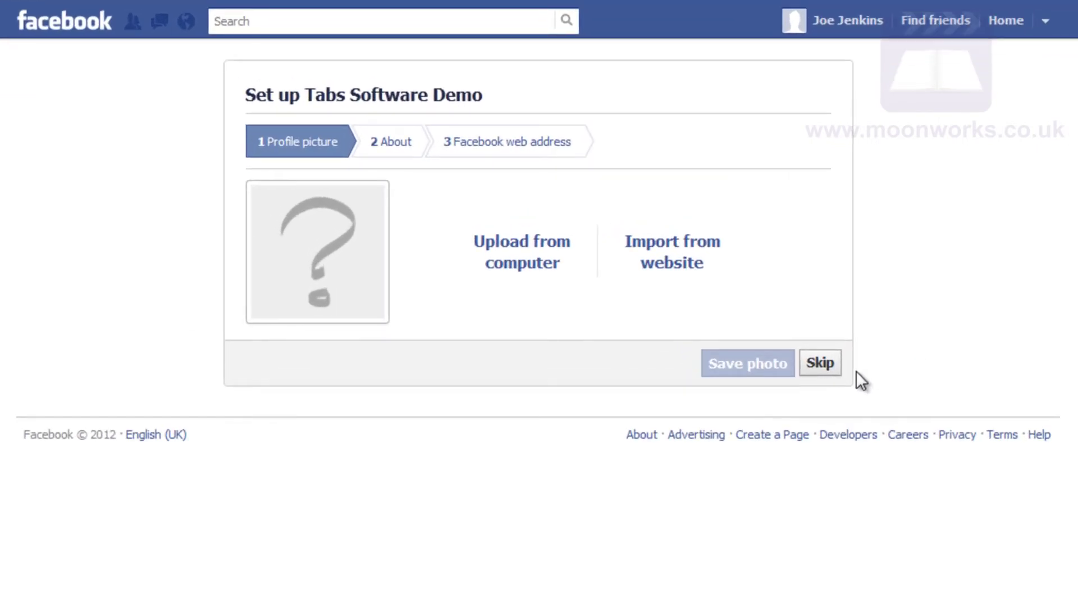
- Finish the page setup with the suggested web address TabsSoftwareDemo, skipping the profile picture, the About info and the Like prompt
click(826, 365)
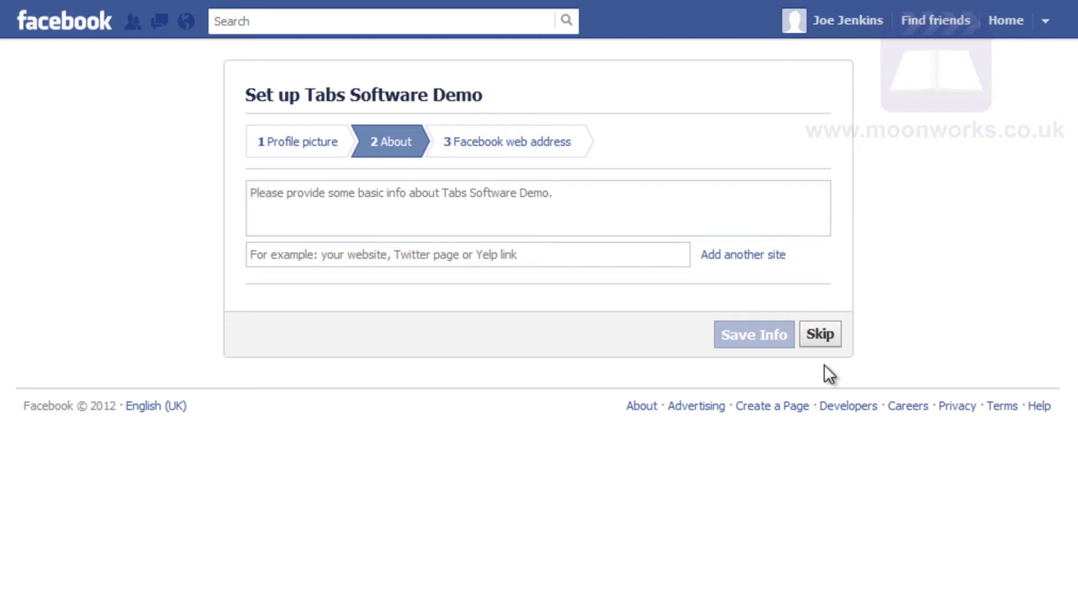
click(824, 335)
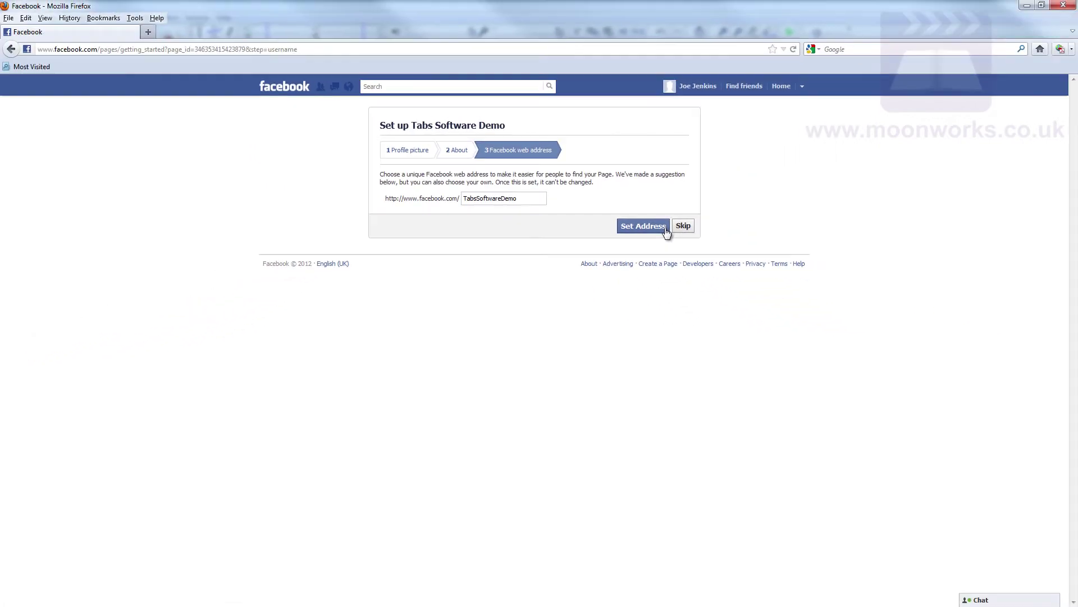
click(666, 230)
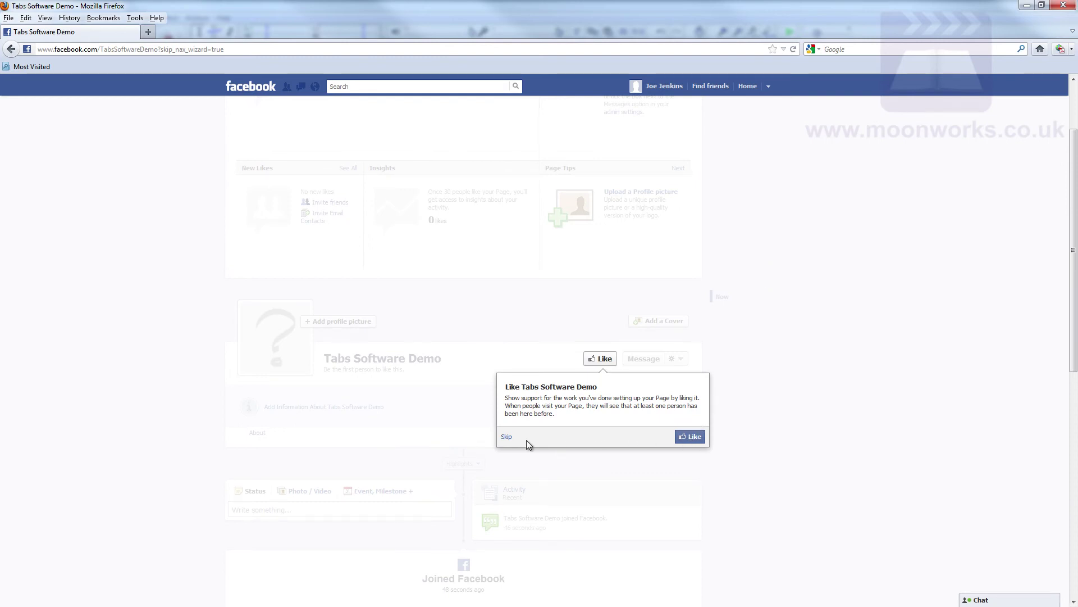
click(504, 437)
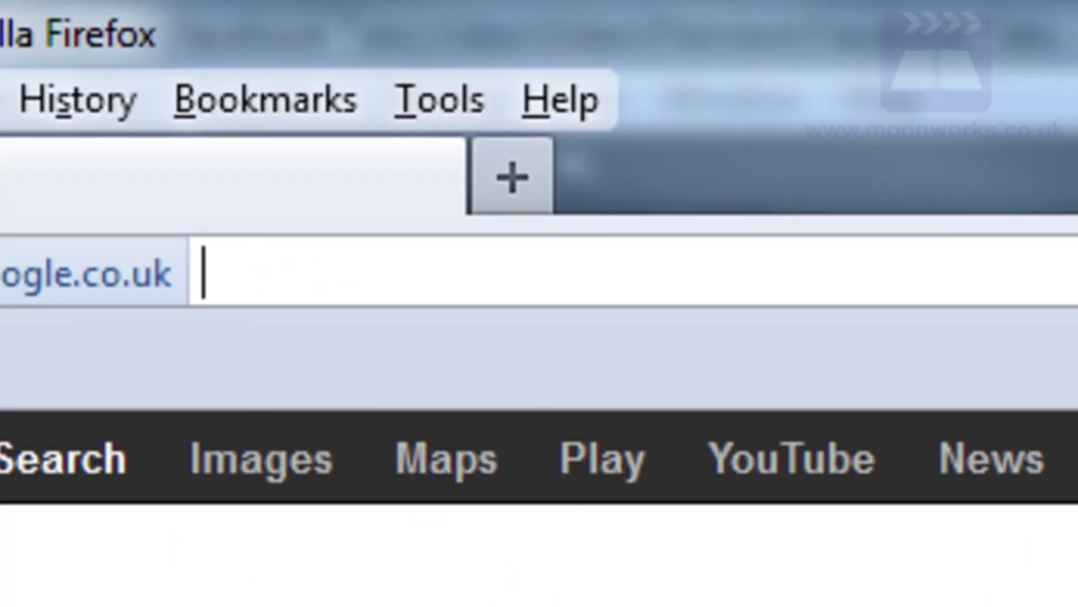
text(www.)
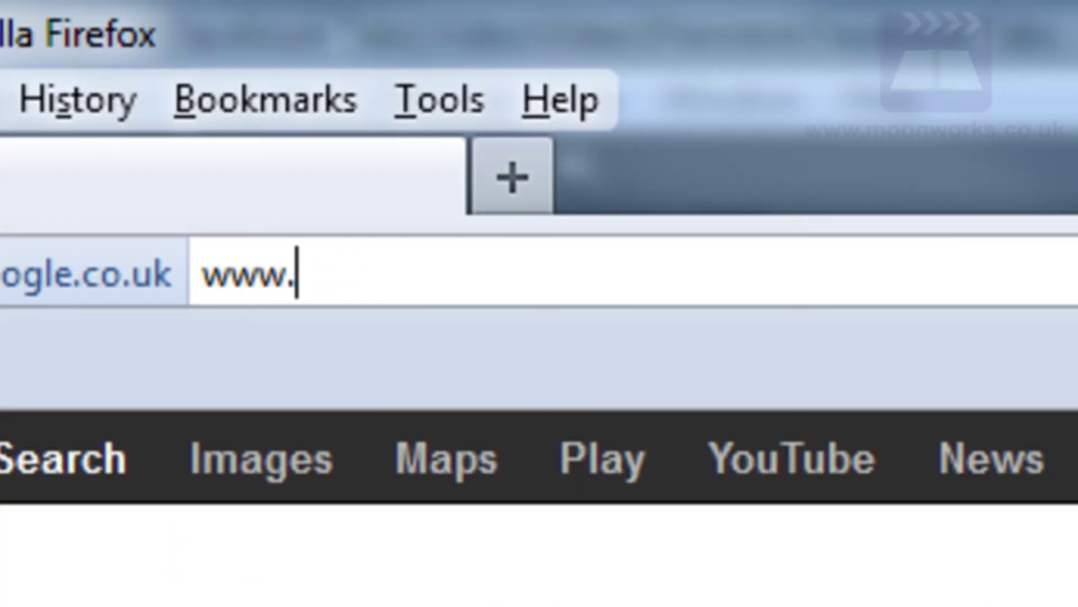
text(facebo)
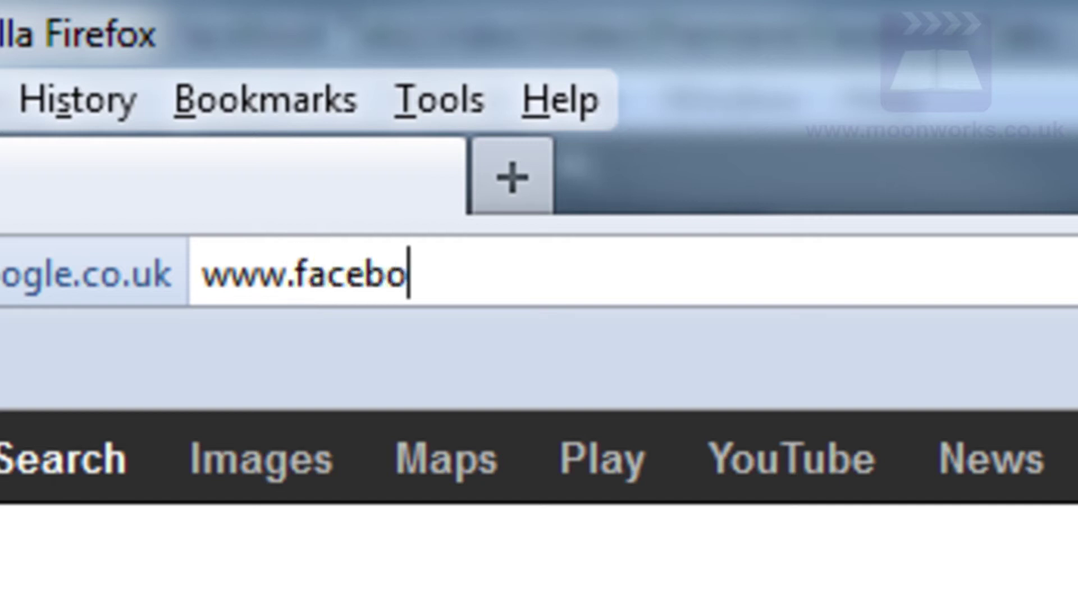
text(ok.com)
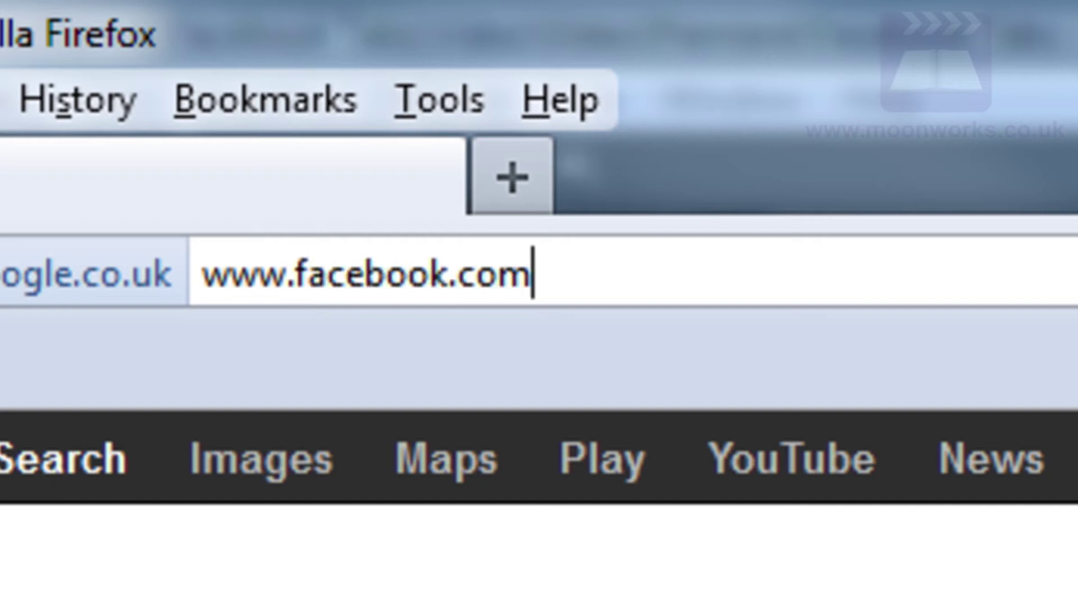
text(/d)
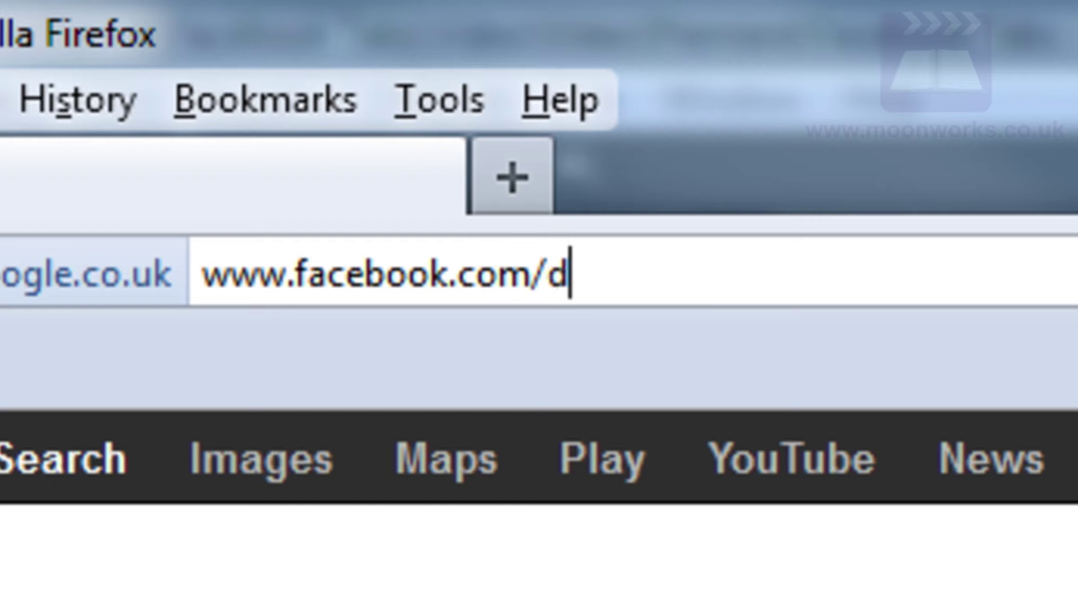
text(evelopers)
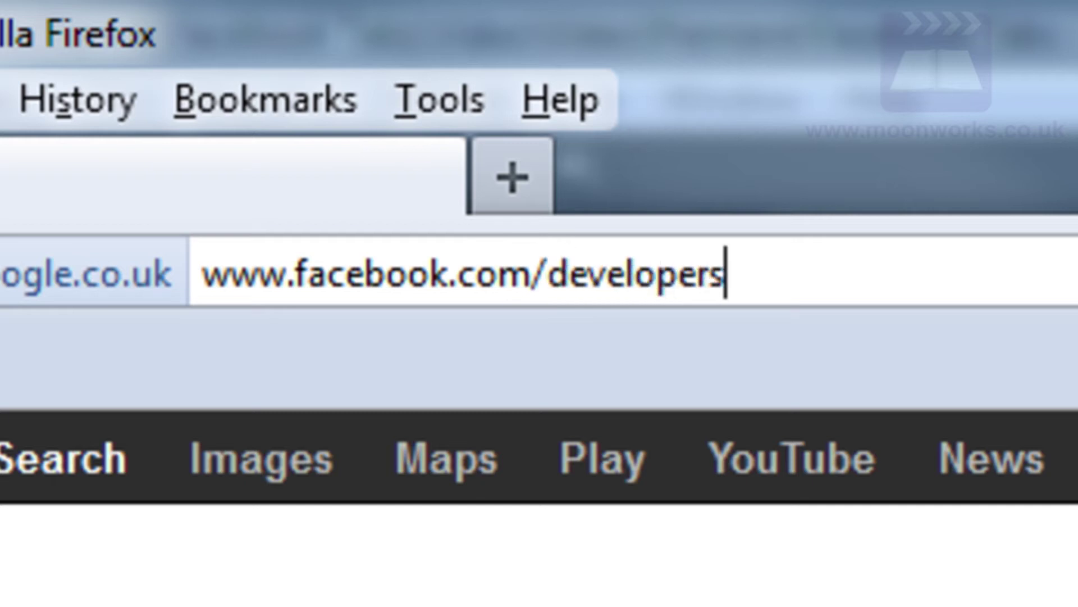
key(Return)
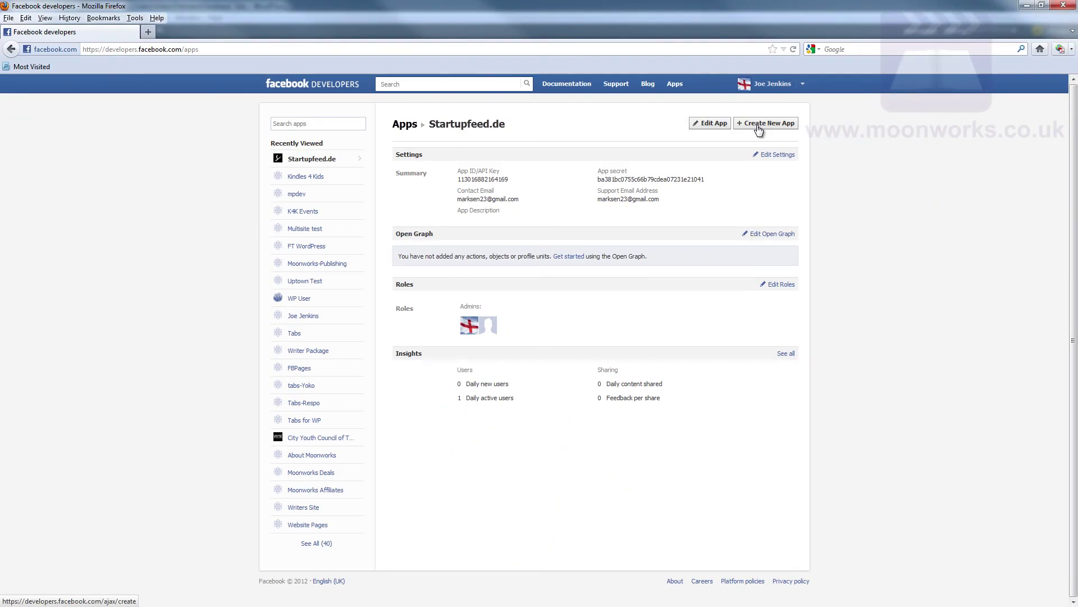
- Create a new app named "Tabsdemo" with the namespace "tabsdemoapp", and submit the security check text
click(758, 125)
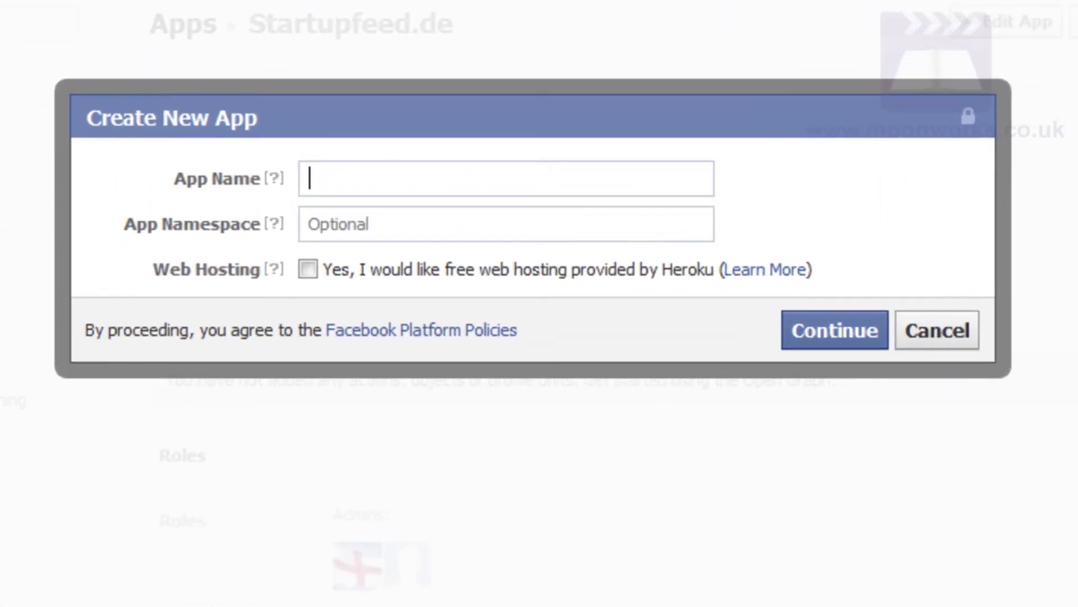
text(Tab)
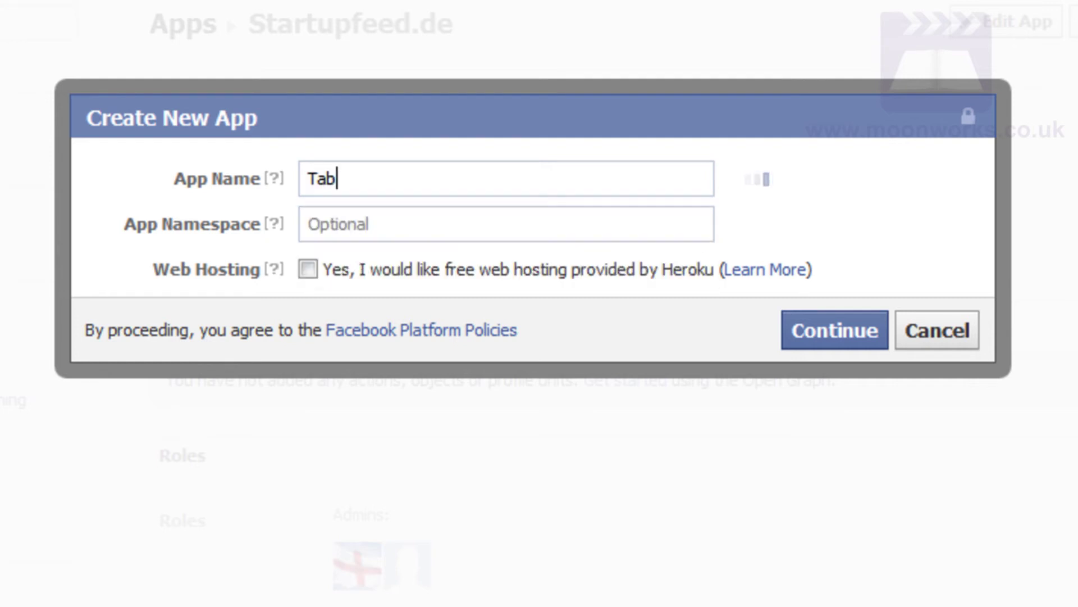
text(sdemo)
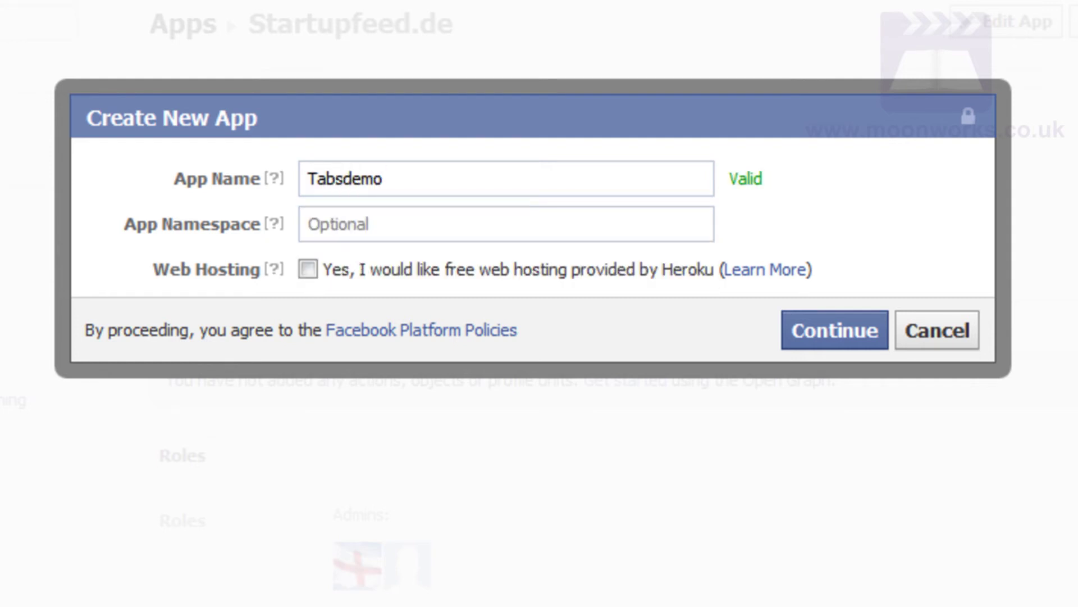
click(410, 217)
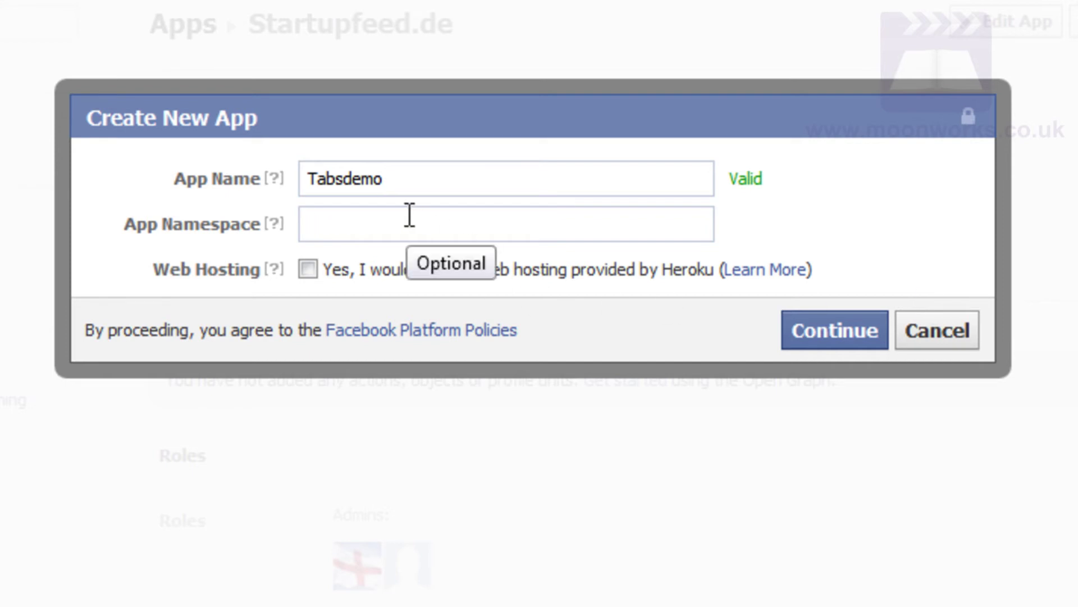
text(tabsdem)
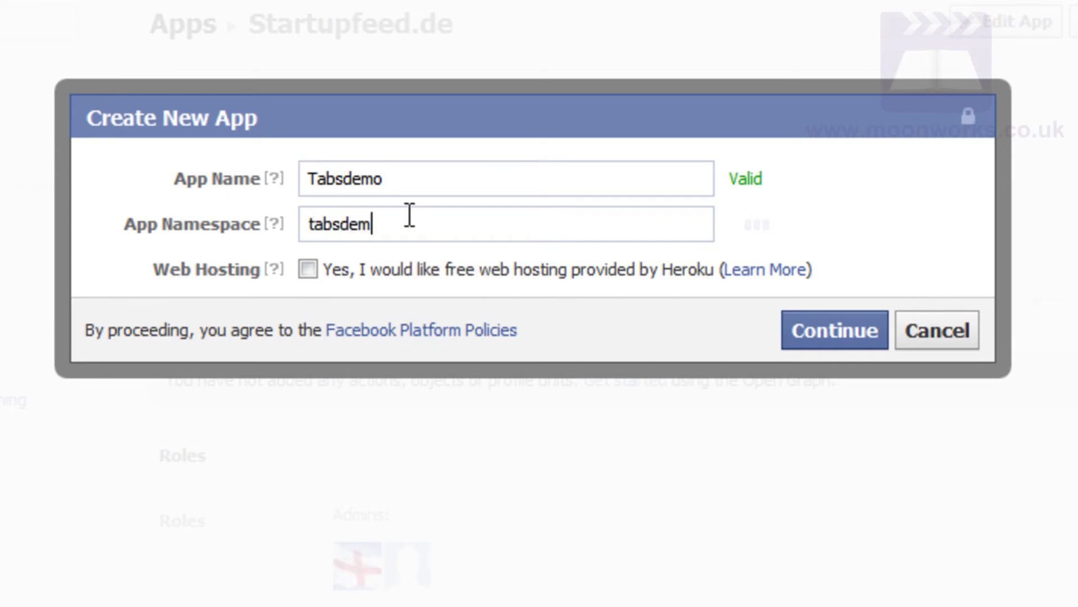
text(oapp)
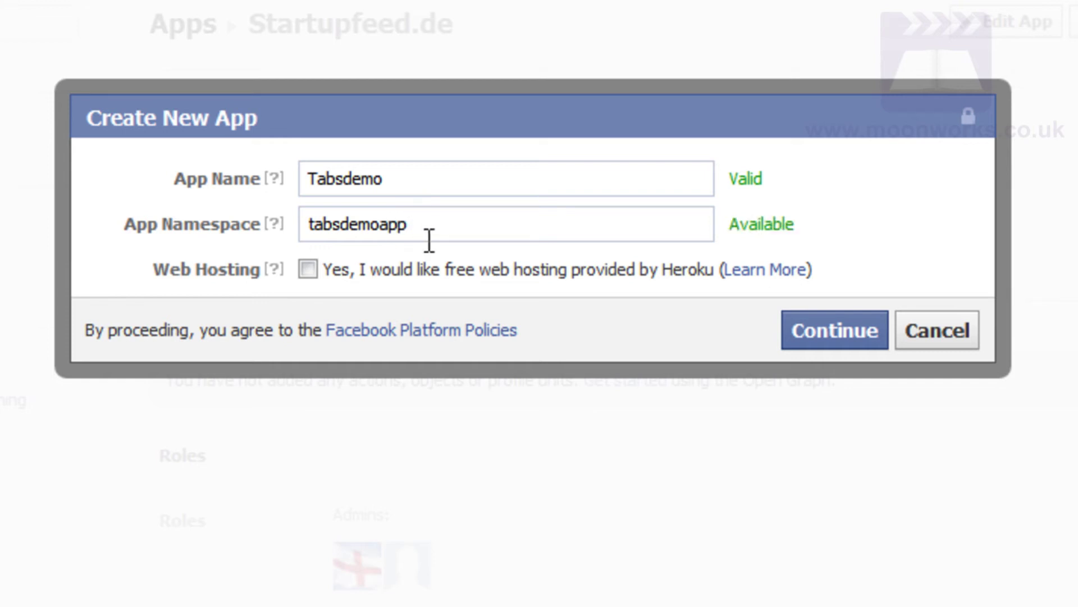
click(845, 333)
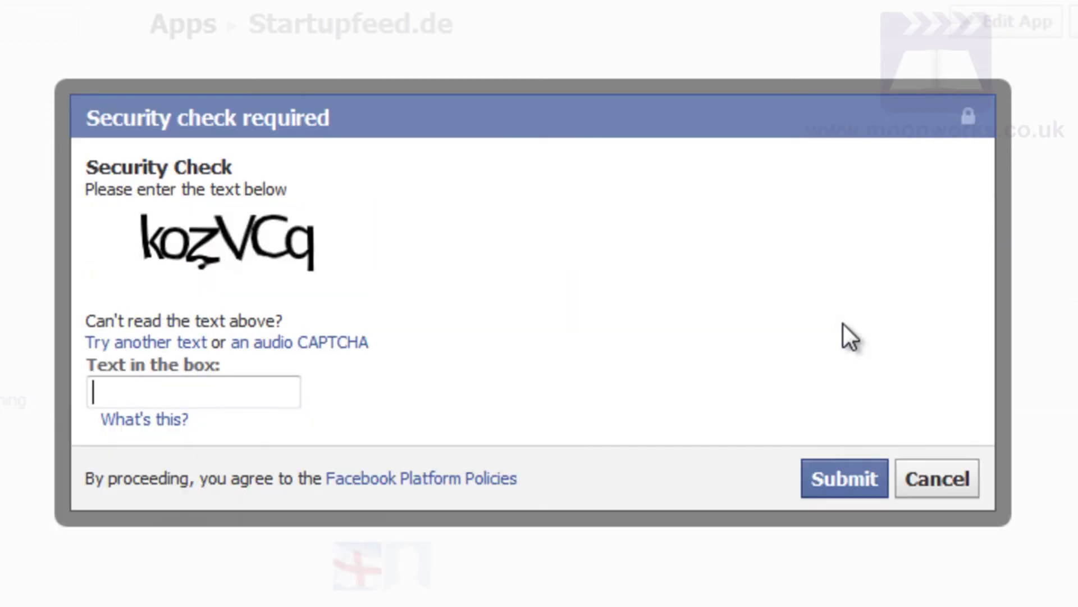
text(kozvcq)
click(844, 479)
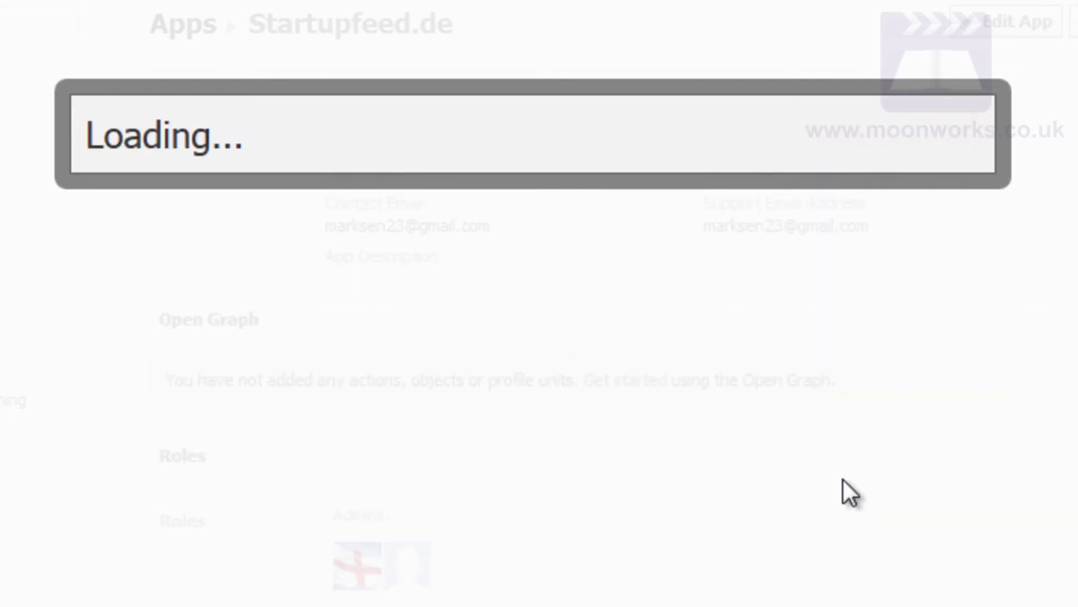
- Enable the Page Tab integration for the app and set the Page Tab Name to "Tabs Demo"
click(412, 487)
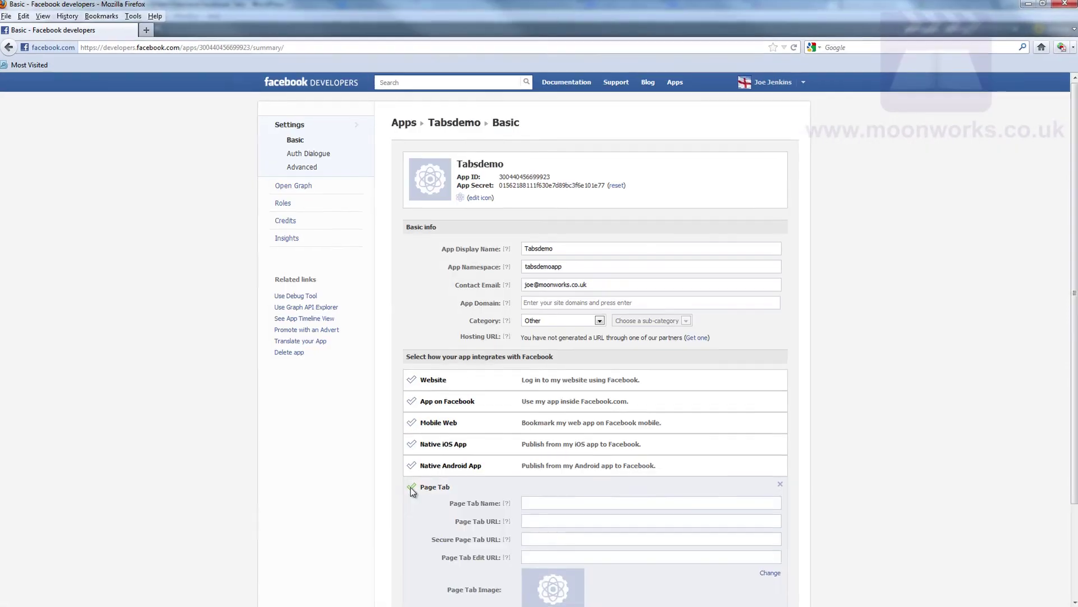
scroll(413, 505, down, 2)
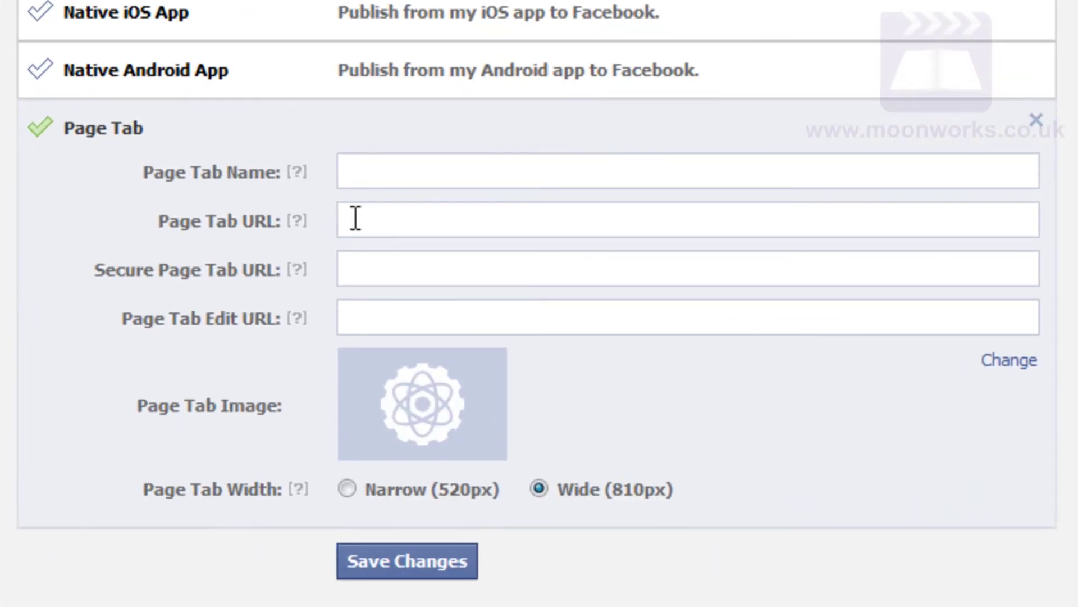
click(422, 173)
text(Tabs Demo)
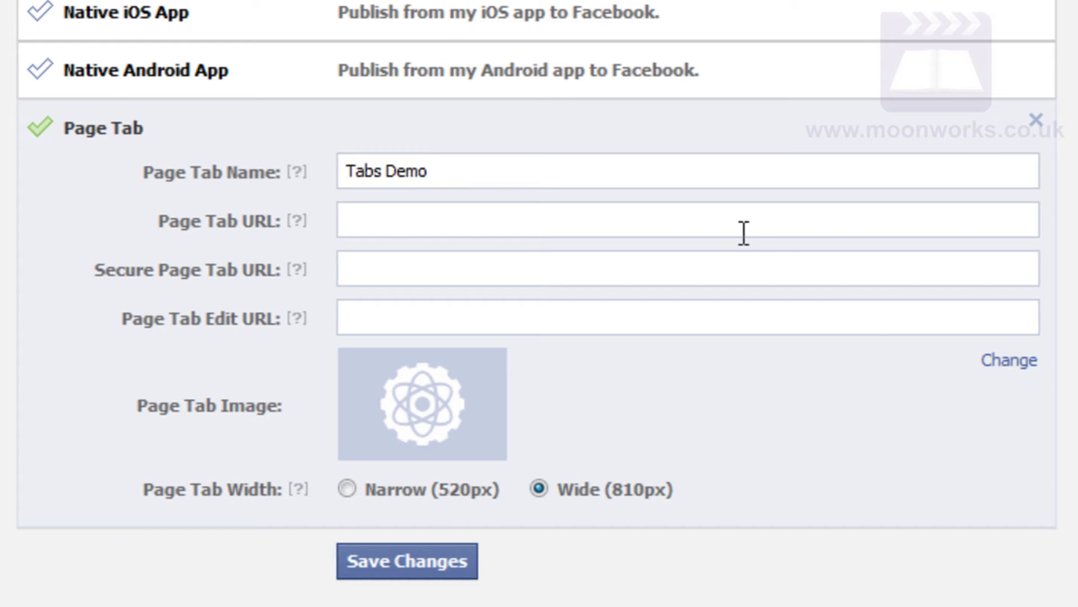
key(Tab)
text(http://ftdemo.wp-user.com/wp-content/plugins/facebook-tabs-for-wordpress/)
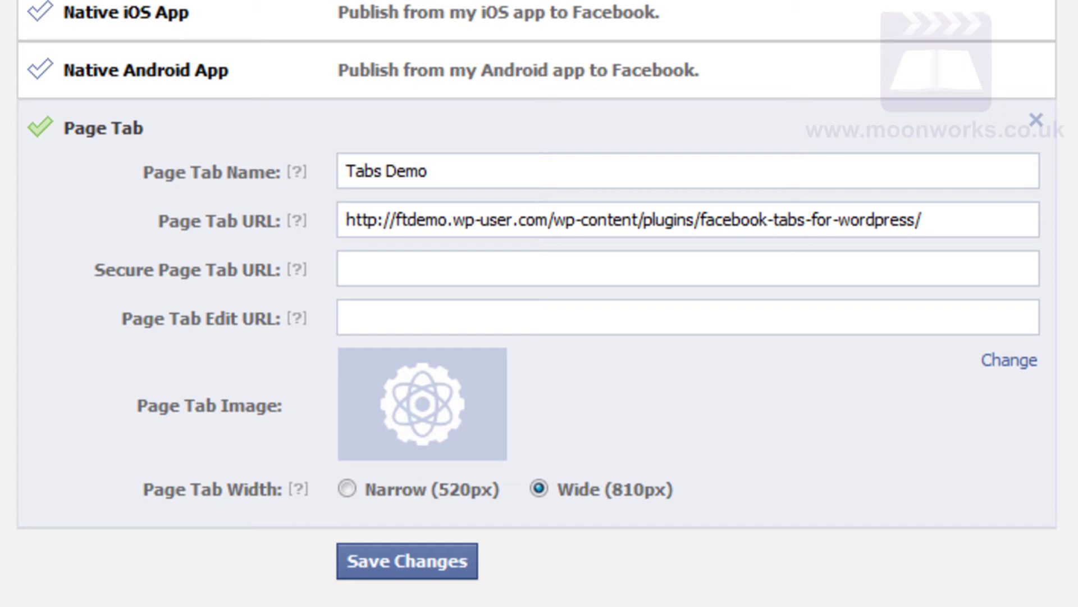
click(808, 272)
text(https://ftdemo.wp-user.com/wp-content/plugins/facebook-tabs-for-wordpress/)
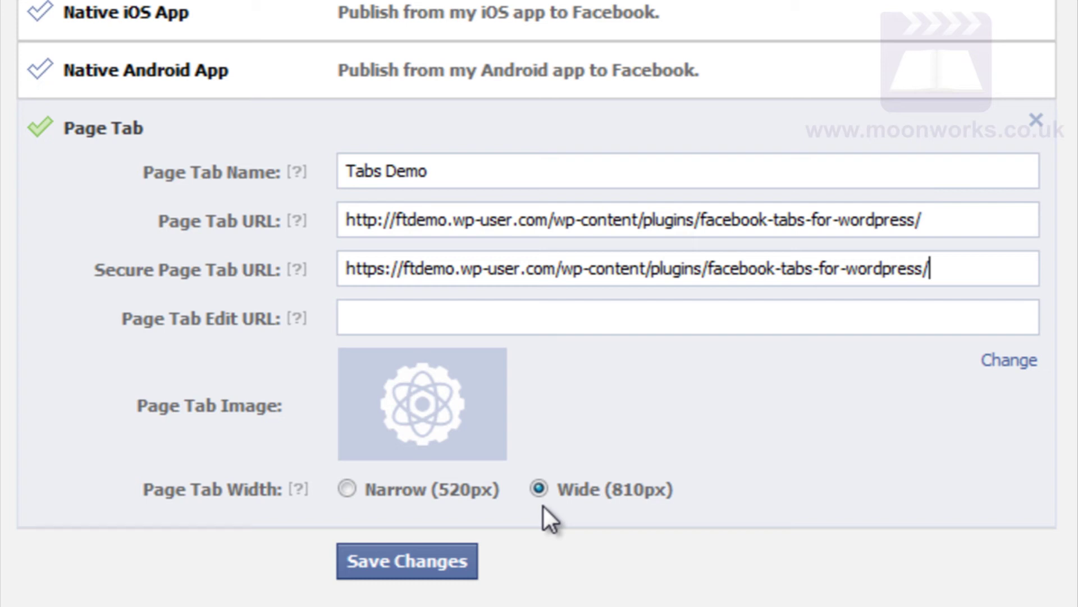
click(430, 562)
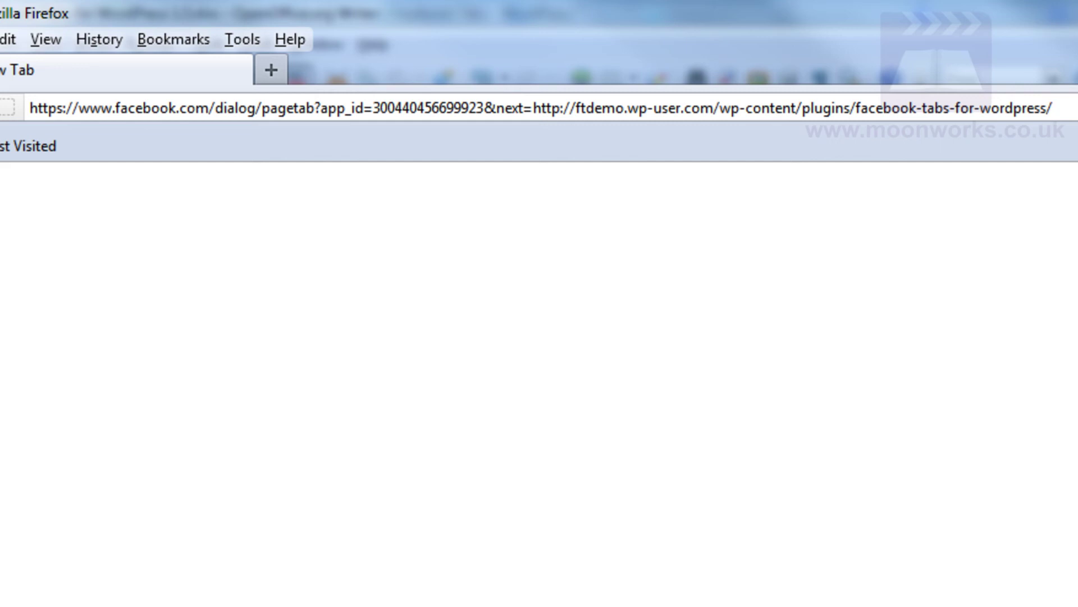
key(Return)
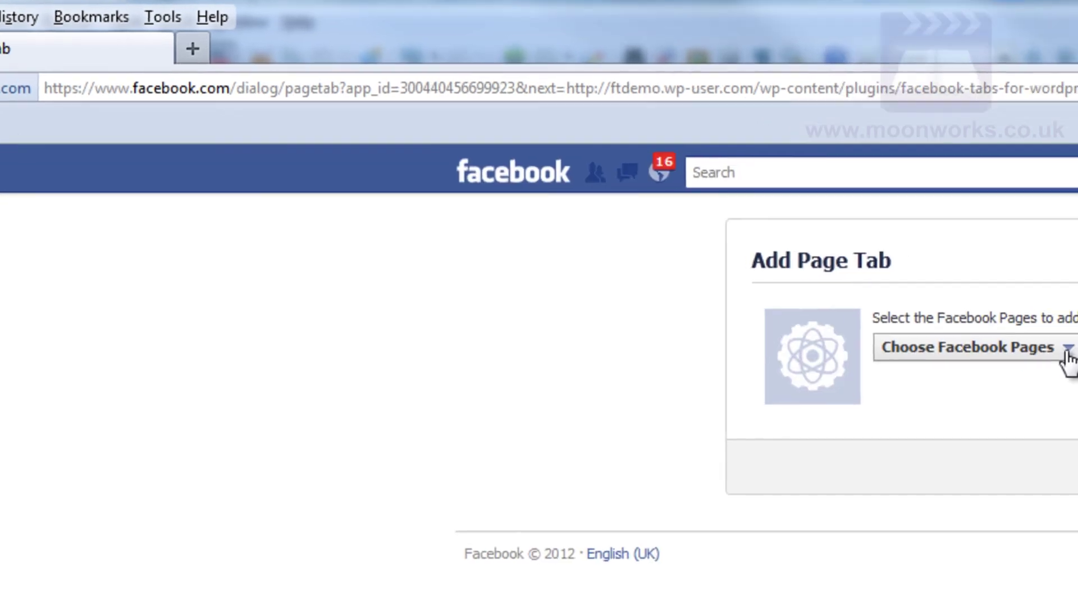
- Choose the Tabs Software Demo page and add the Tabsdemo app to it as a page tab
click(1067, 358)
click(458, 275)
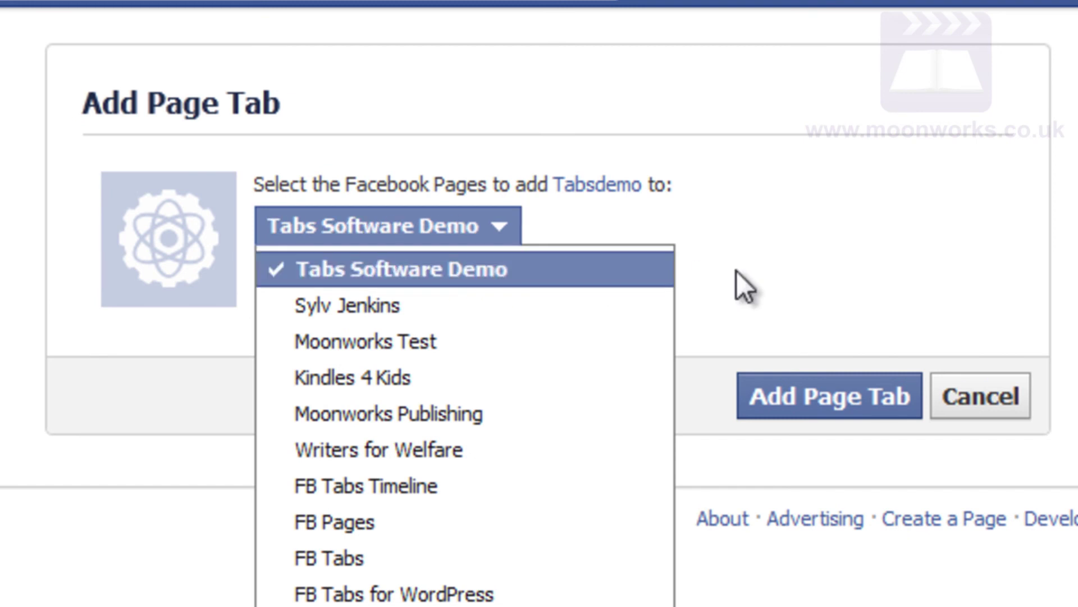
click(809, 403)
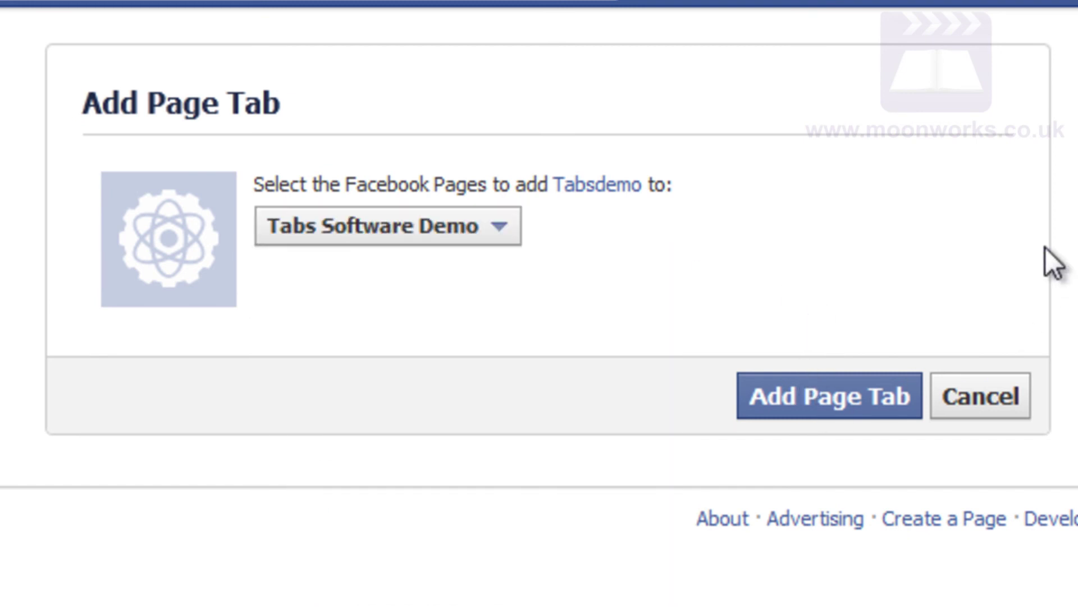
click(855, 400)
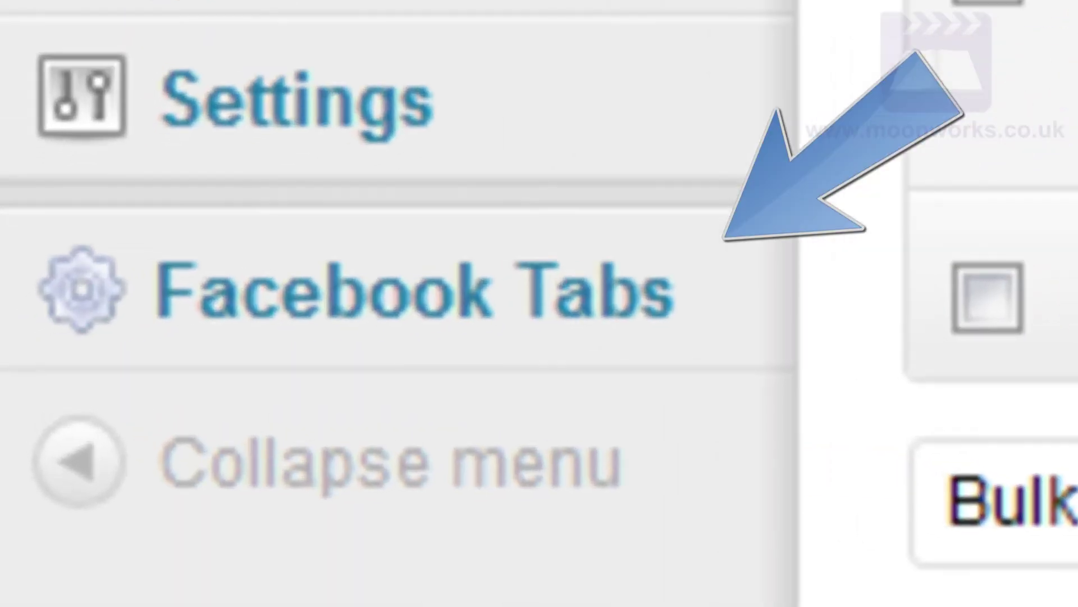
- Open the Facebook Tabs options in the WordPress admin and enter the app's App ID and App Secret
click(449, 294)
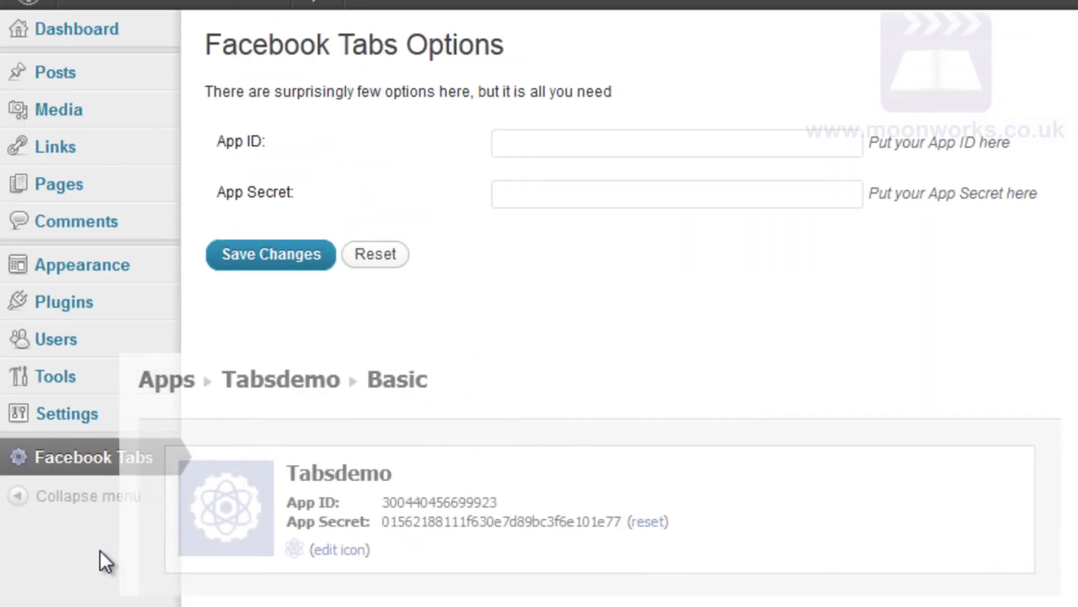
key(ctrl+v)
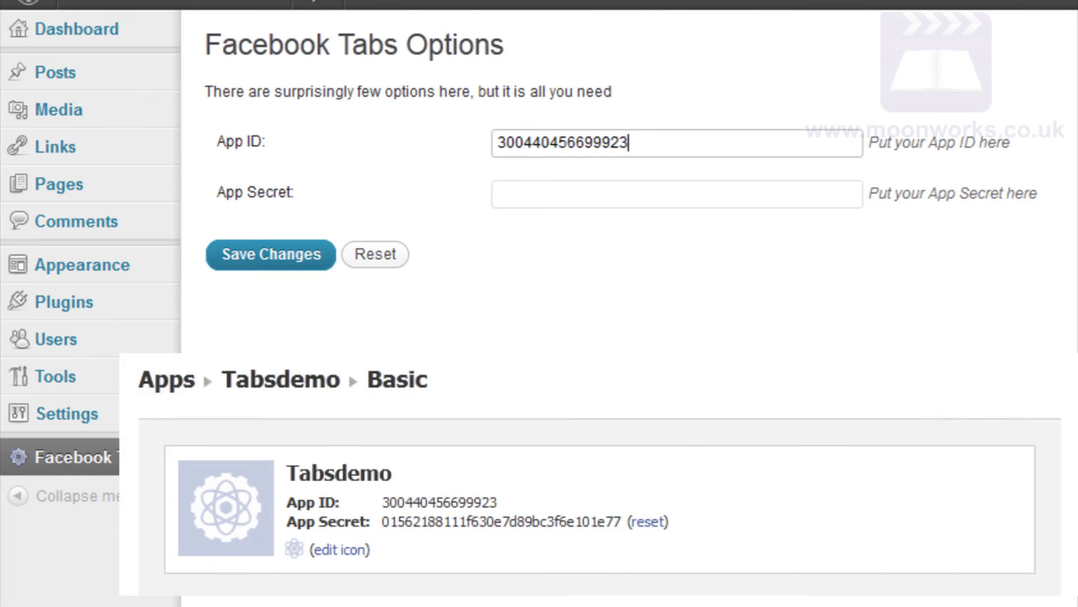
key(Tab)
key(ctrl+v)
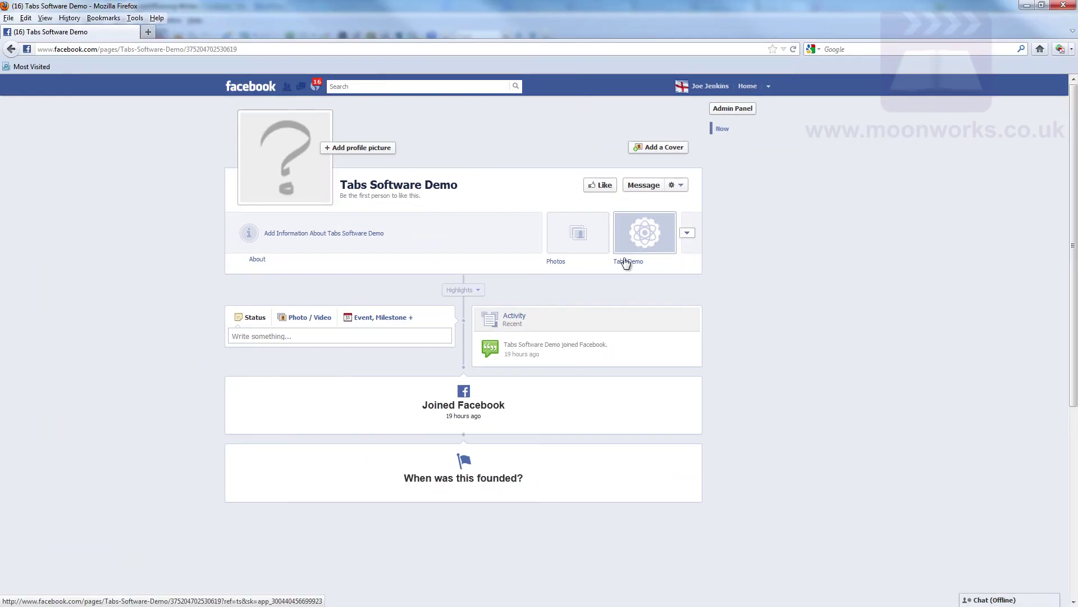
- Open the Tabs Demo tab on the Tabs Software Demo page and like the page
click(626, 261)
click(677, 109)
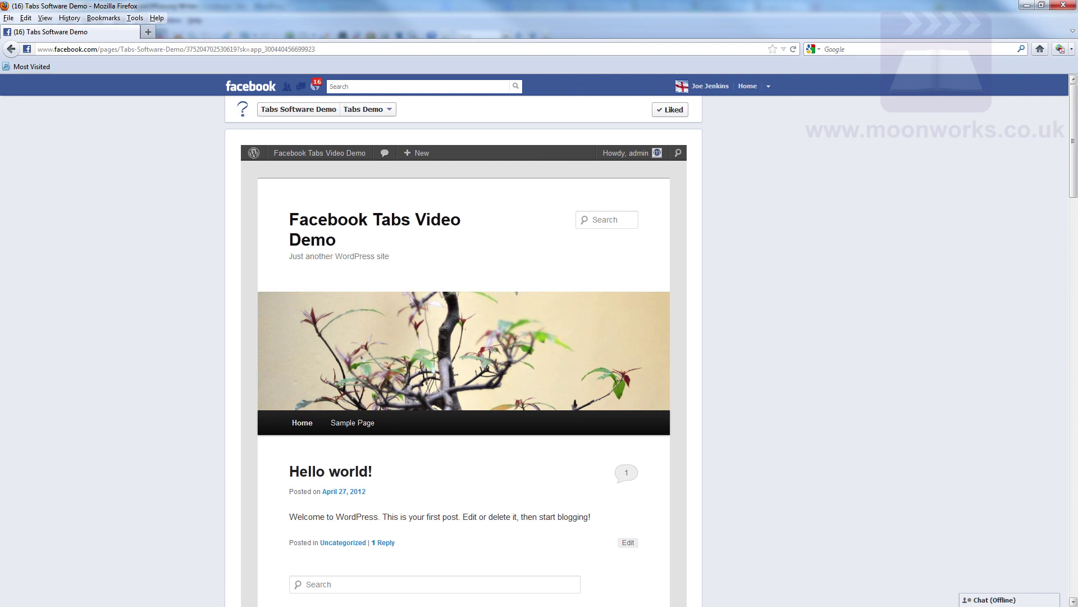
mouse_move(1072, 158)
mouse_down()
mouse_move(1061, 251)
mouse_move(1066, 138)
mouse_up()
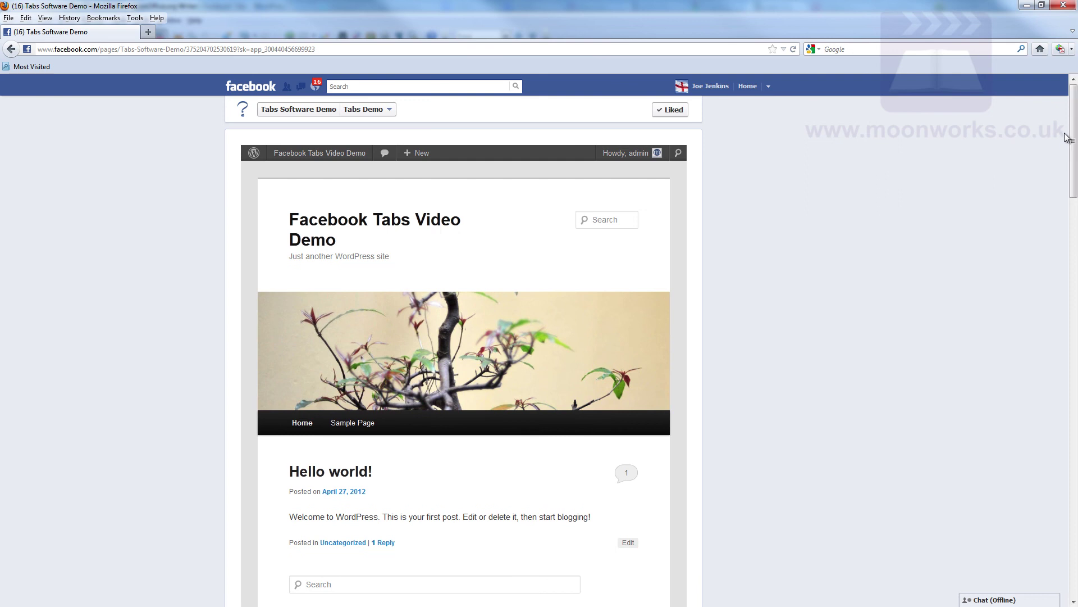